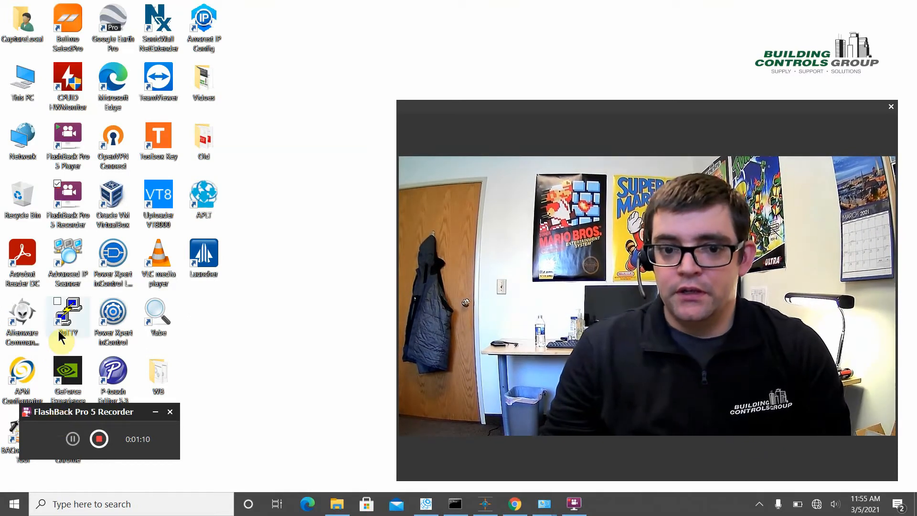
- Switch to Chrome and open the BACnet router's web page at 192.168.5.99 in a new tab
drag(396, 101, 582, 244)
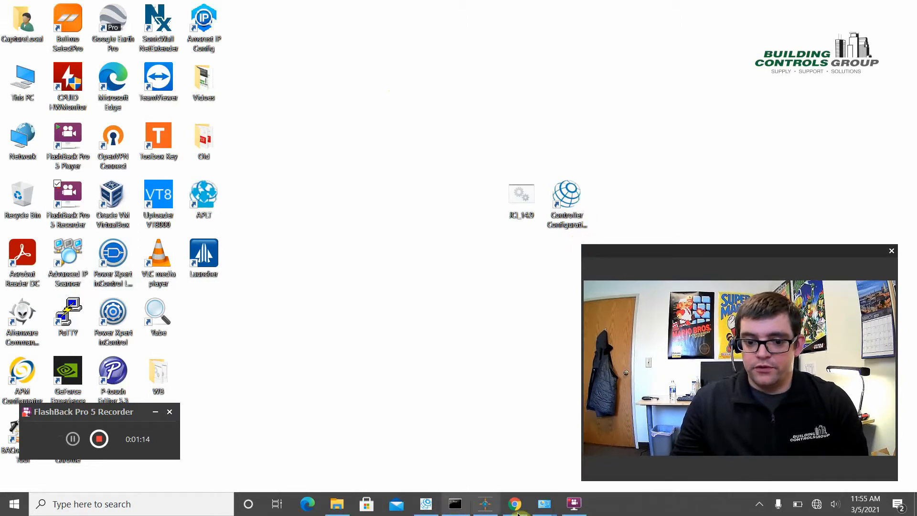
click(523, 508)
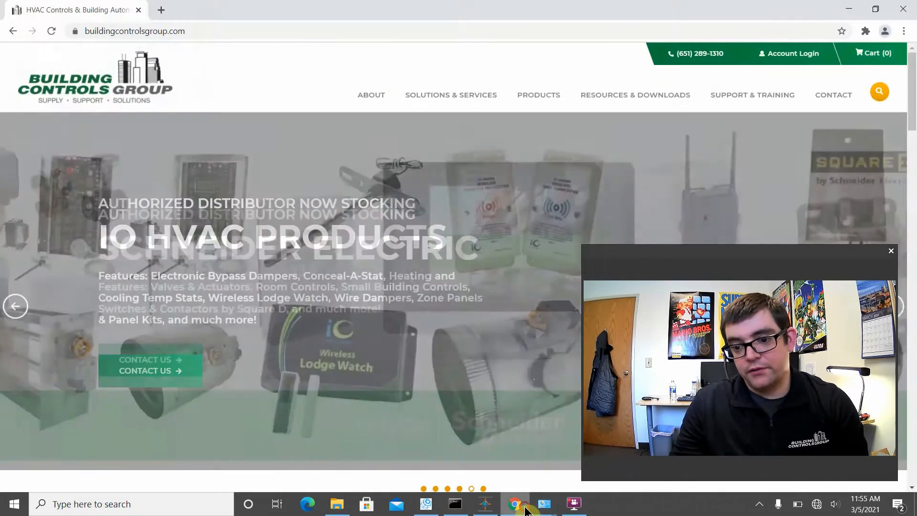
click(162, 11)
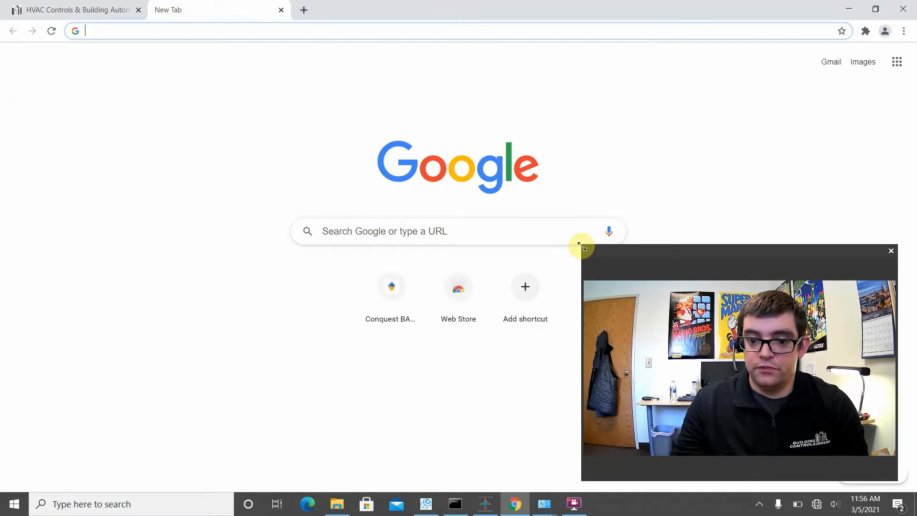
drag(582, 246, 618, 292)
click(317, 32)
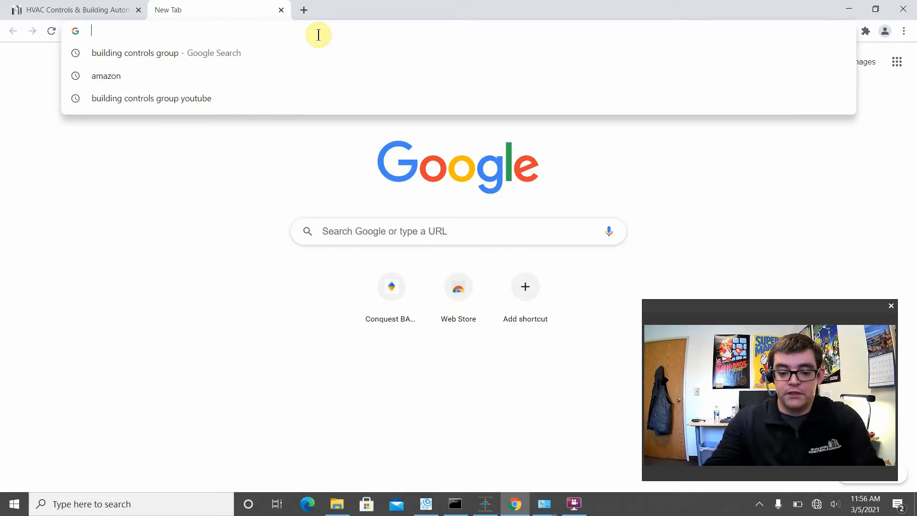
text(192.168.5.99)
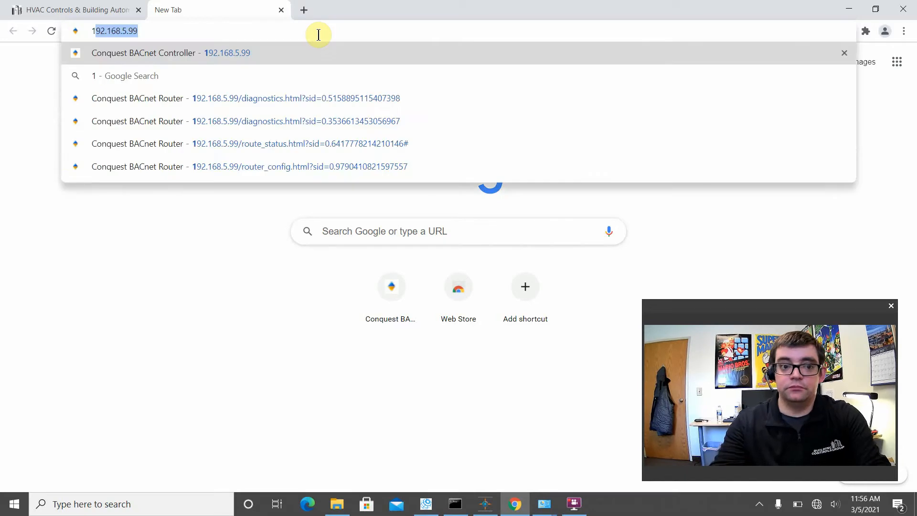
key(Return)
- Log in to the router with the user name admin and the account password
click(258, 218)
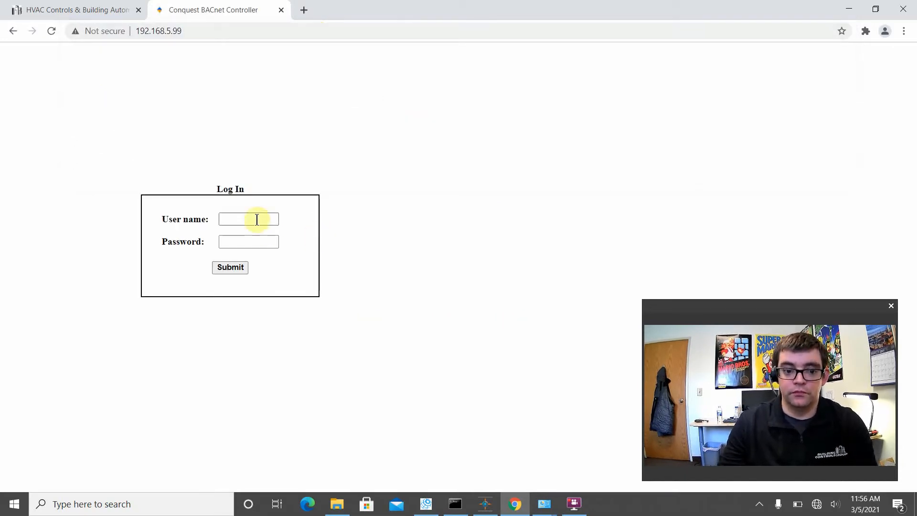
text(admin)
key(Tab)
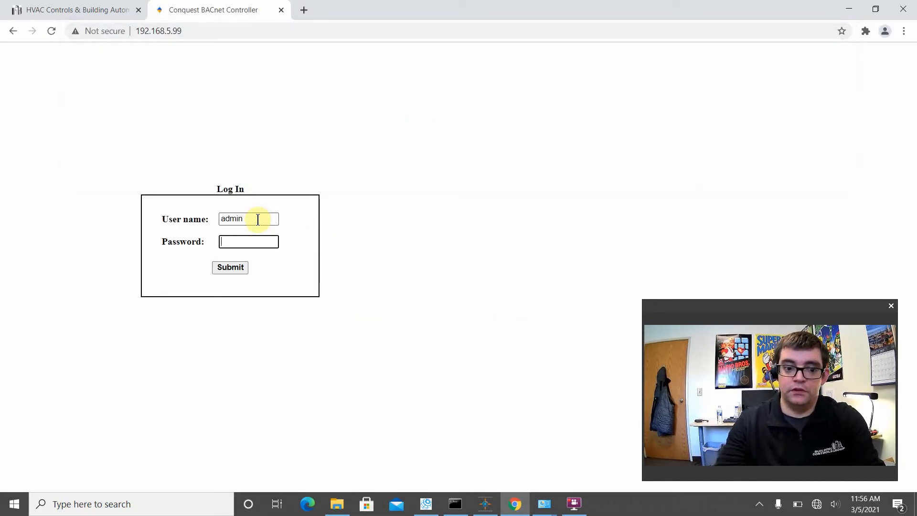
text(ad)
key(BackSpace)
key(BackSpace)
text(admin)
key(Return)
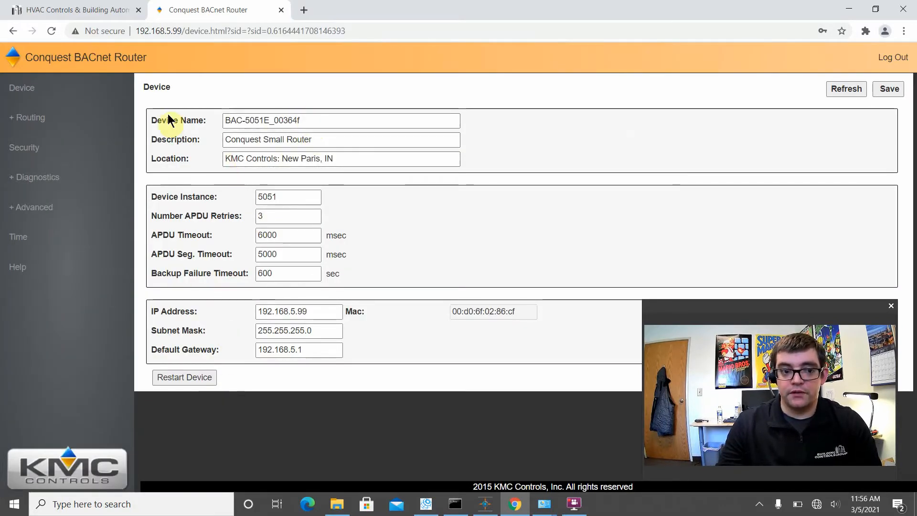
- Check the router's MS/TP device status diagnostics and return to its device settings page
click(53, 179)
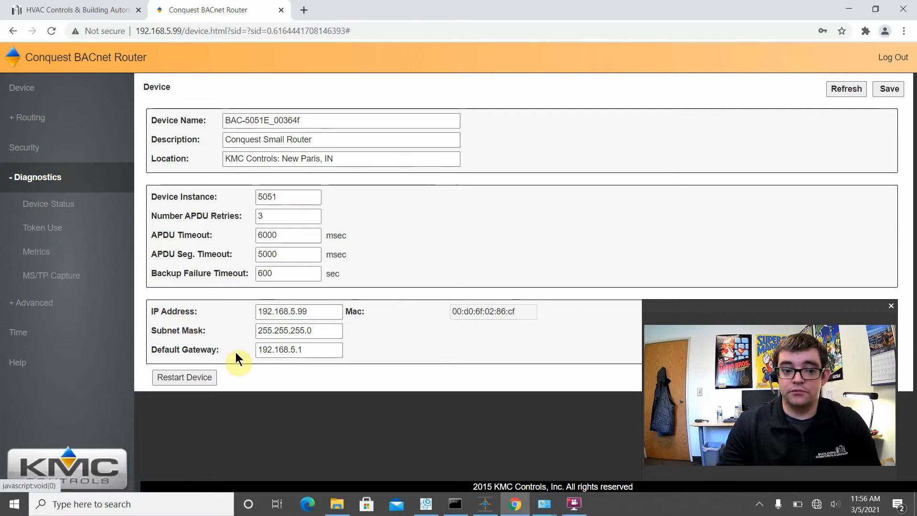
click(61, 208)
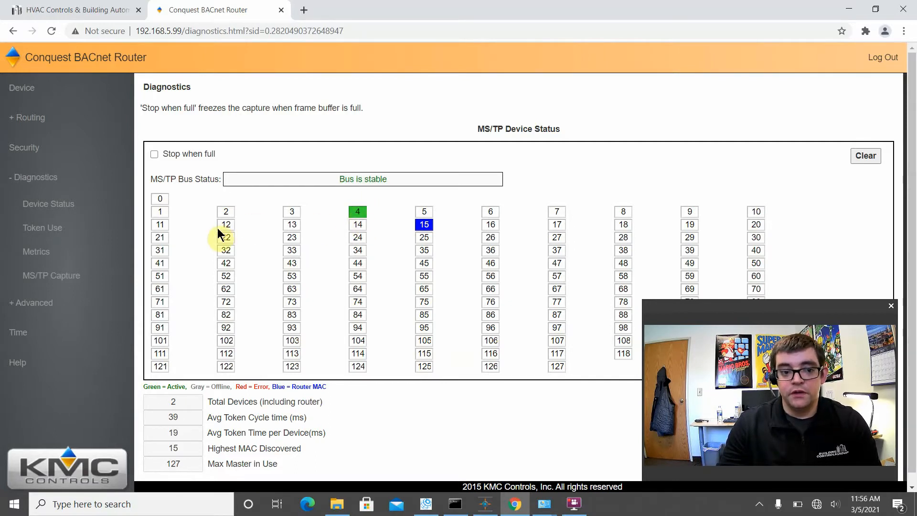
click(30, 89)
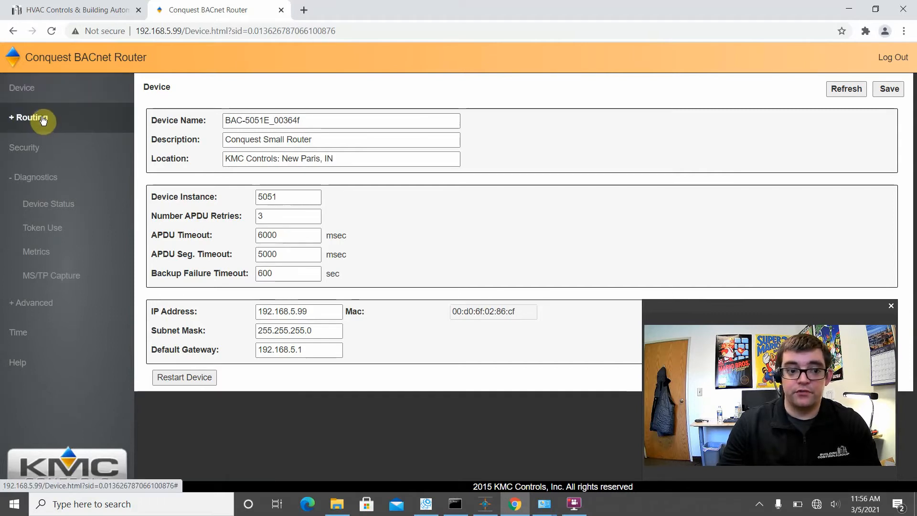
click(25, 93)
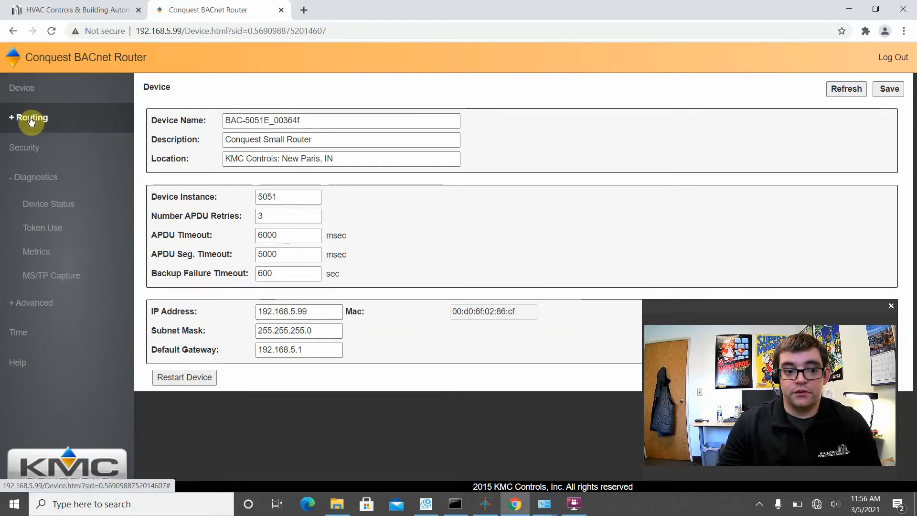
- Examine the routing configuration for the MS/TP network number, the router's IP address and the IP Port 1 port number
click(34, 117)
click(50, 143)
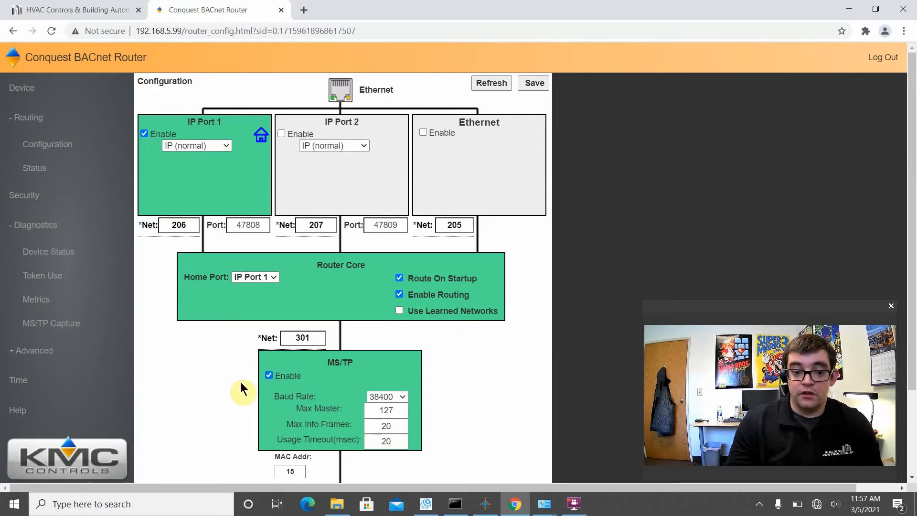
scroll(240, 382, down, 2)
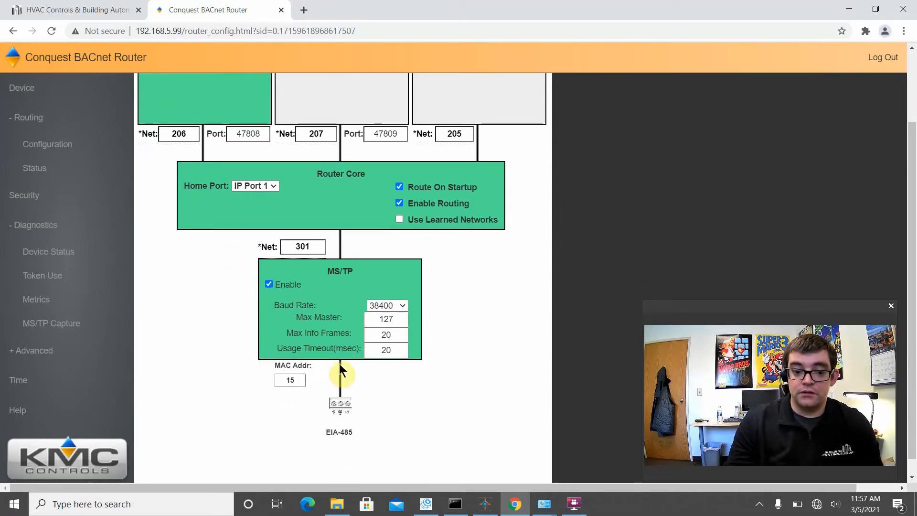
mouse_move(310, 245)
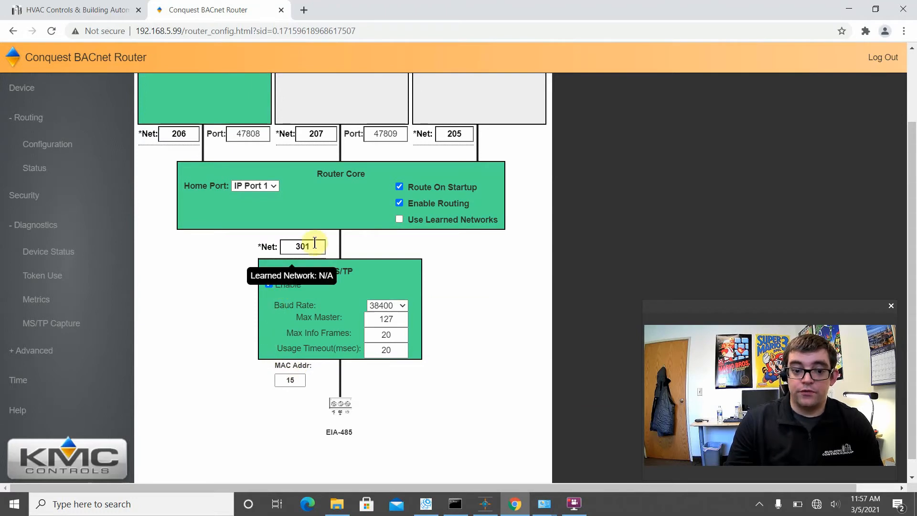
drag(315, 243, 284, 249)
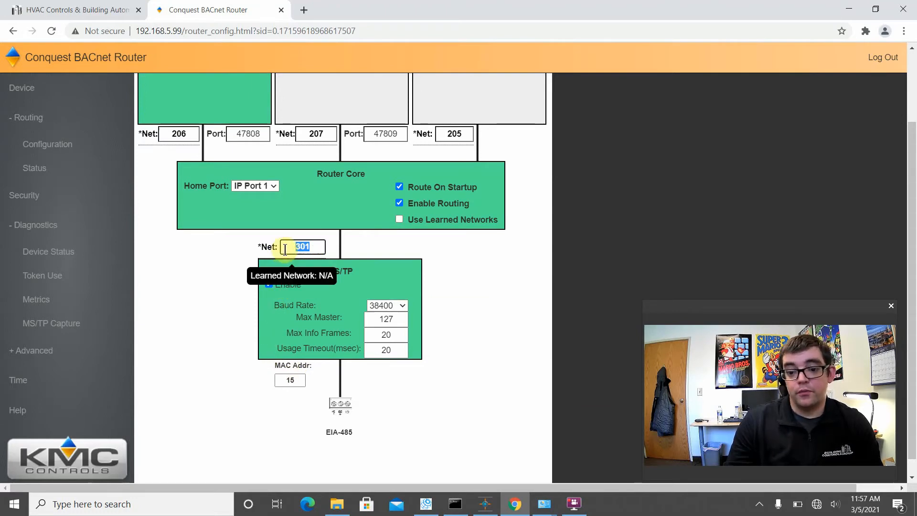
scroll(258, 255, up, 2)
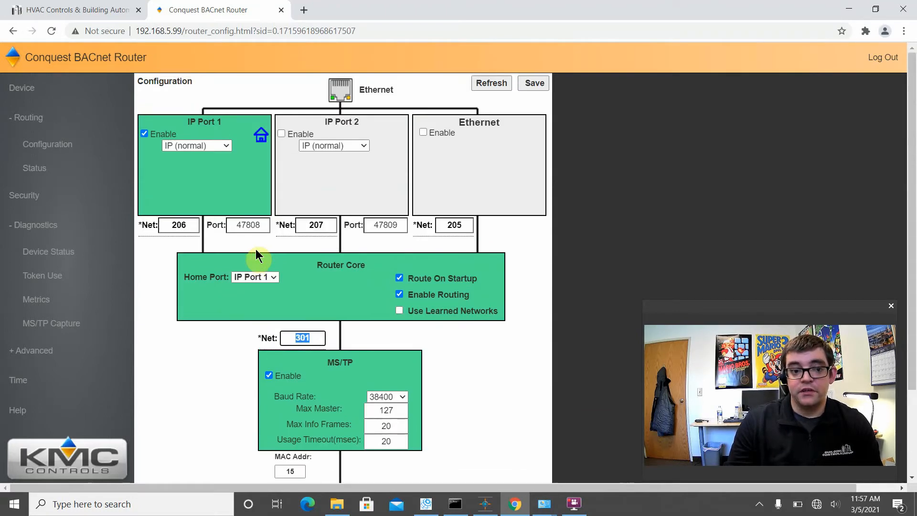
drag(186, 31, 136, 30)
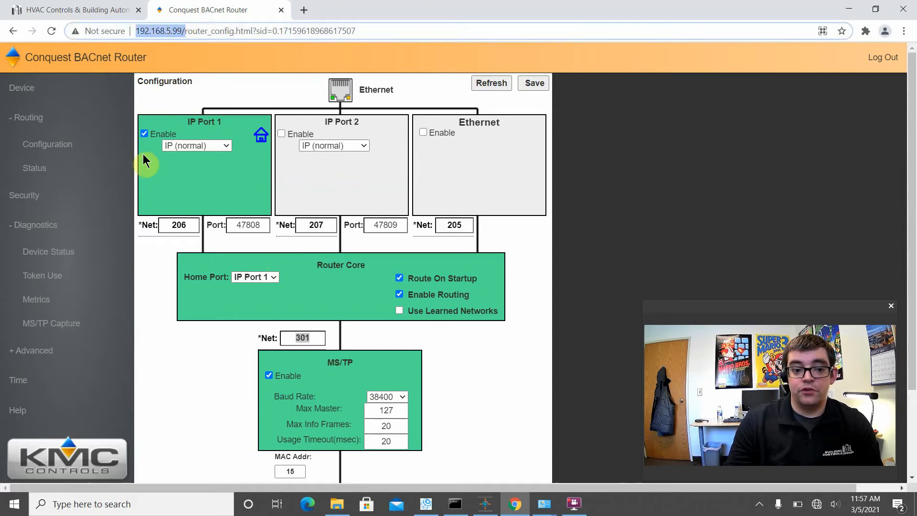
double_click(249, 224)
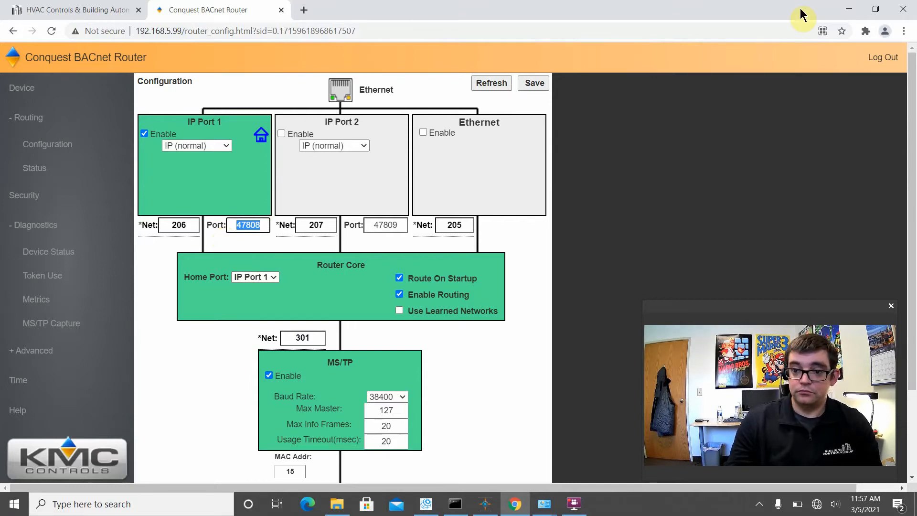
- Switch to CCT with TestApp loaded and start a transfer to device (download)
click(845, 9)
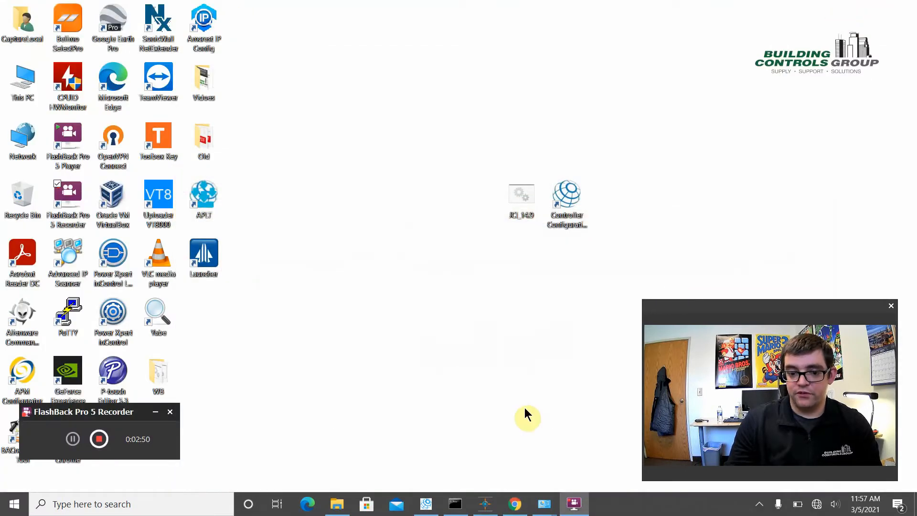
click(426, 503)
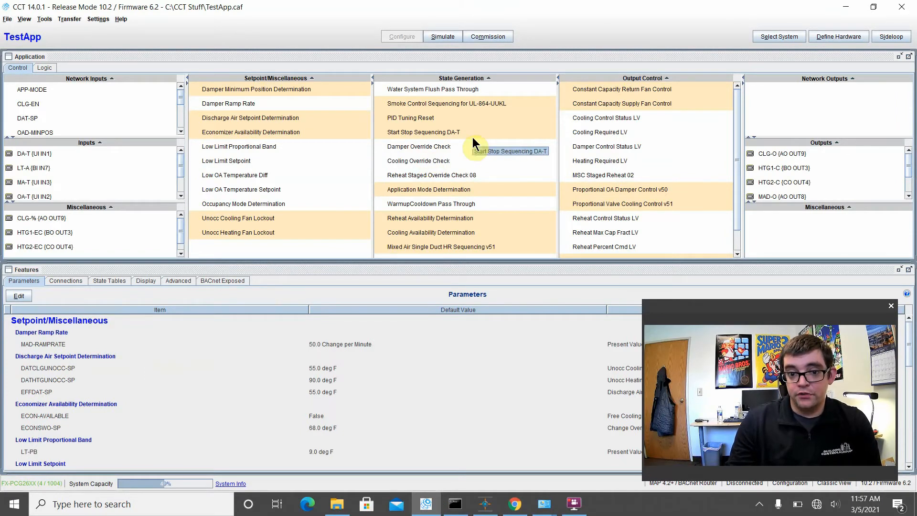
click(70, 19)
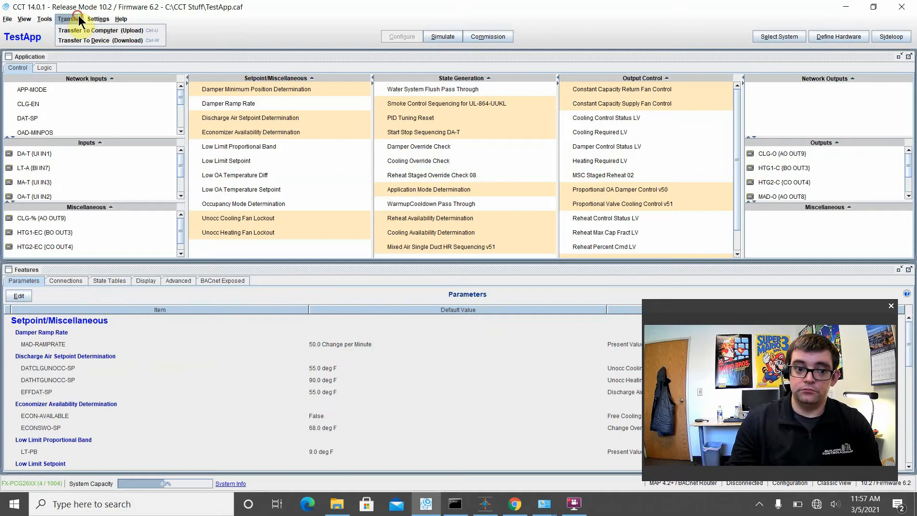
click(85, 41)
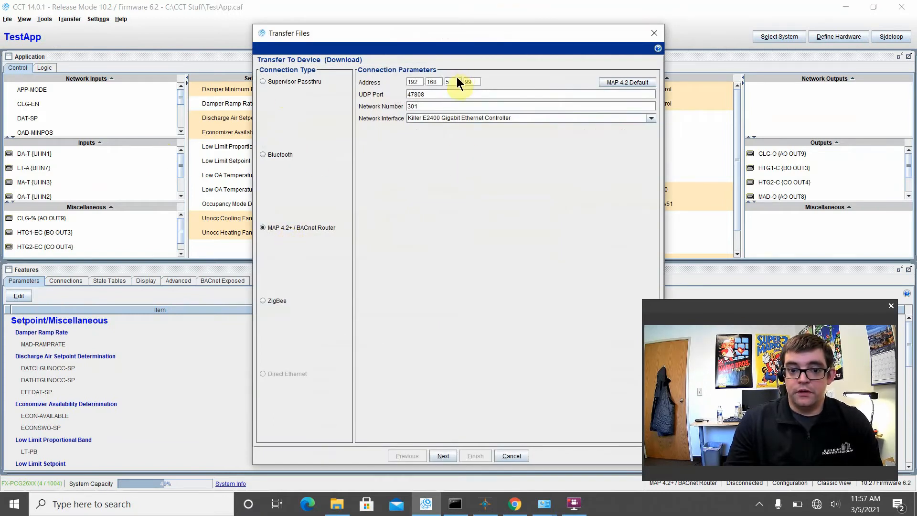
- Compare the transfer's router address and UDP port with the router's web configuration
drag(421, 82, 400, 92)
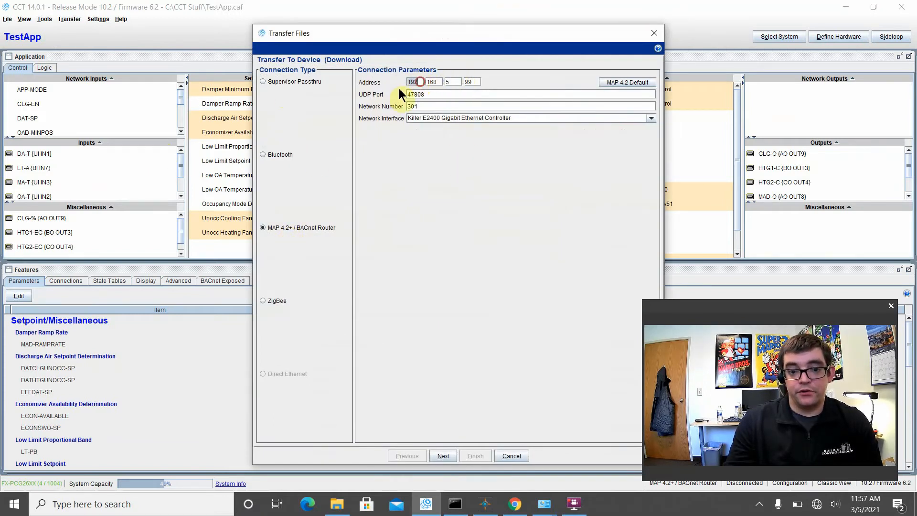
click(513, 511)
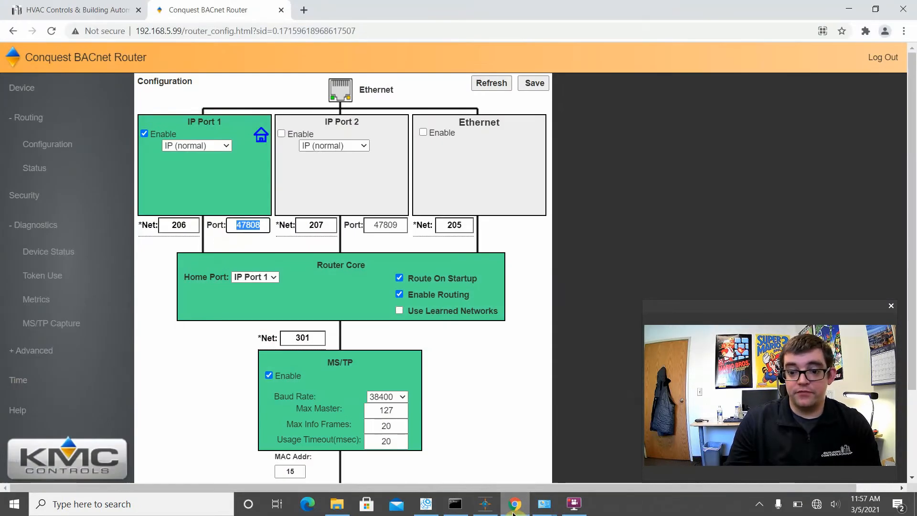
click(514, 512)
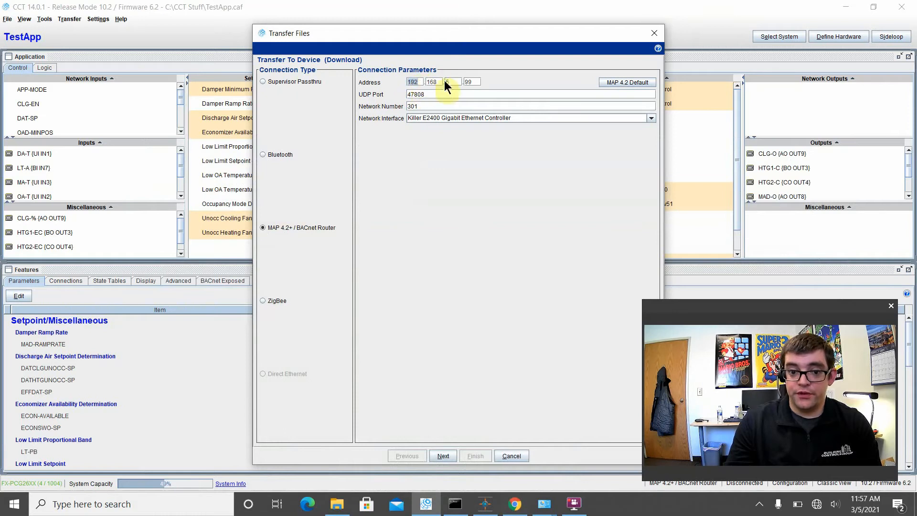
double_click(471, 82)
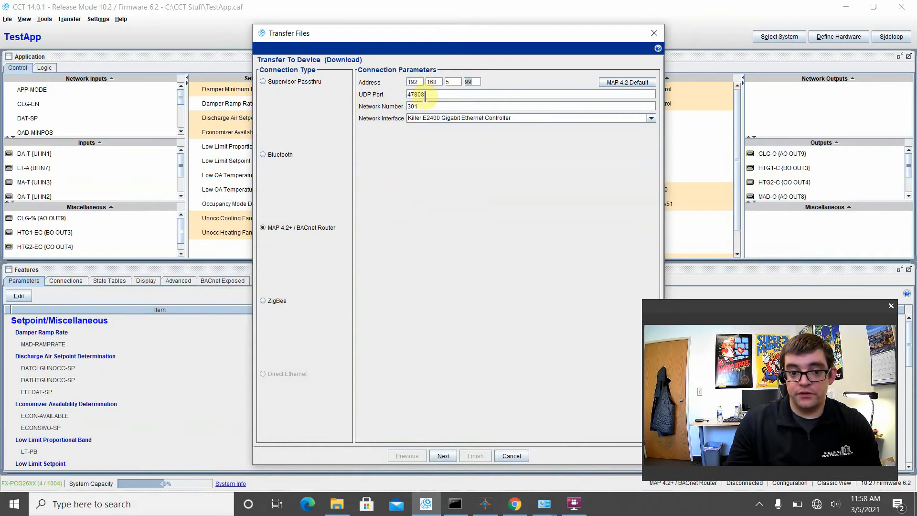
drag(429, 96, 405, 95)
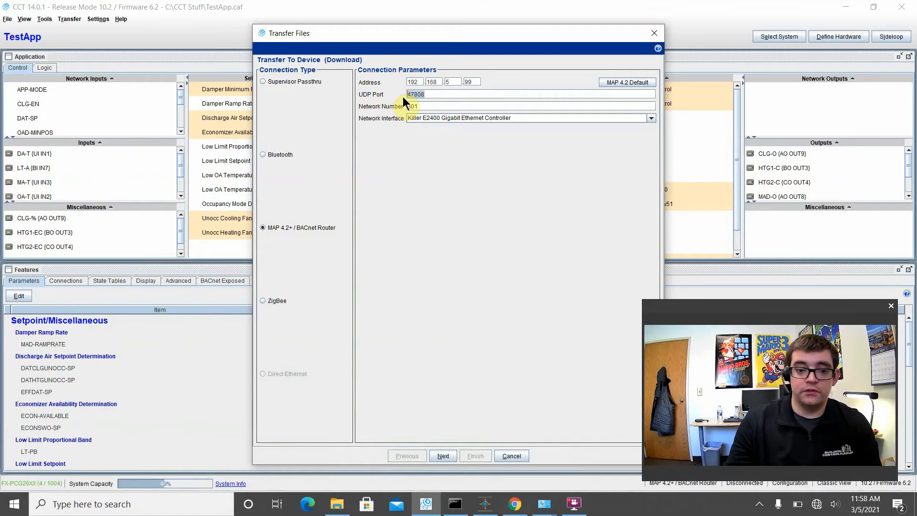
- Compare the transfer's network number with the MS/TP network number in the router's web configuration
click(515, 503)
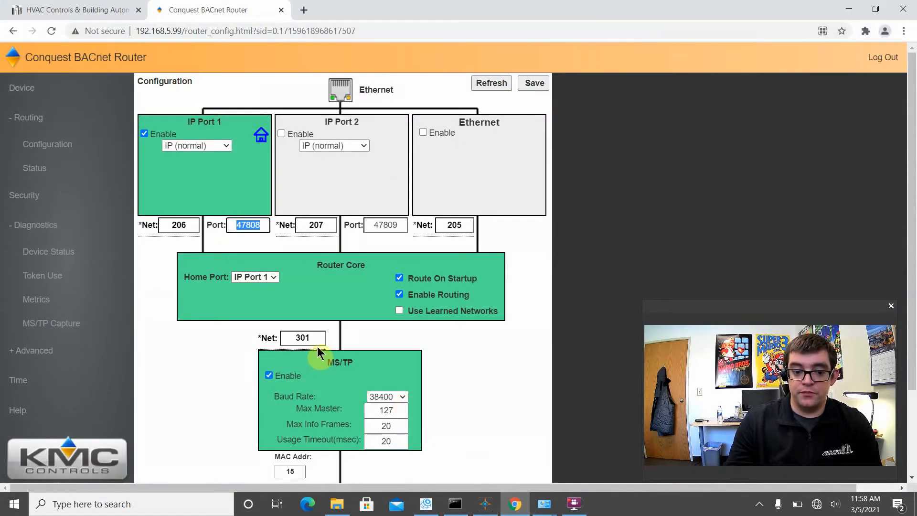
click(306, 339)
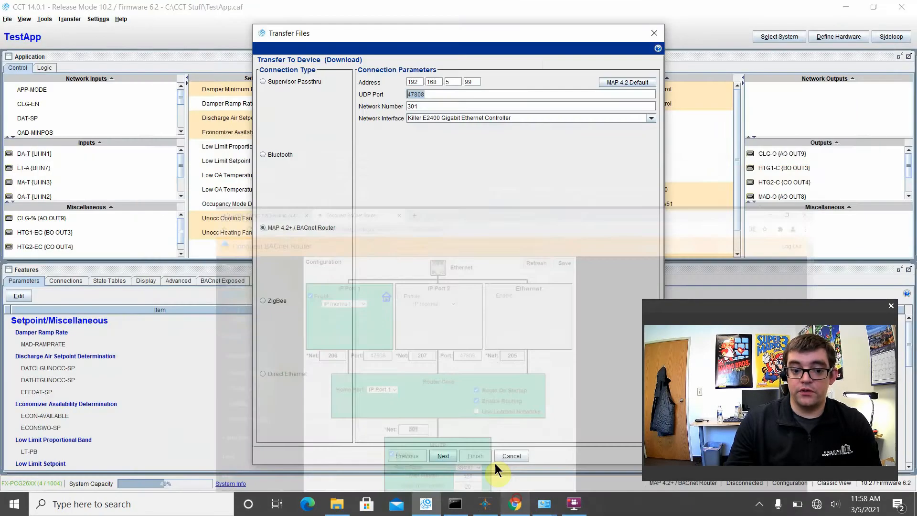
click(519, 502)
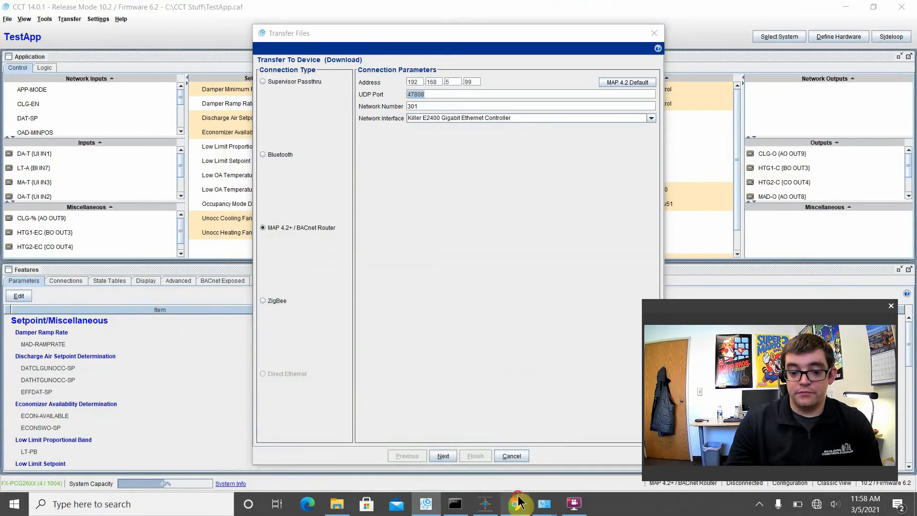
click(515, 503)
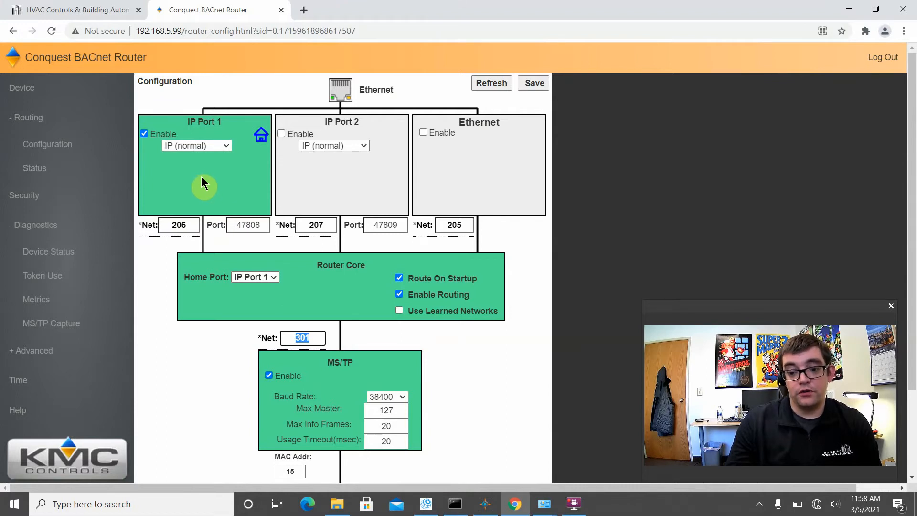
click(859, 4)
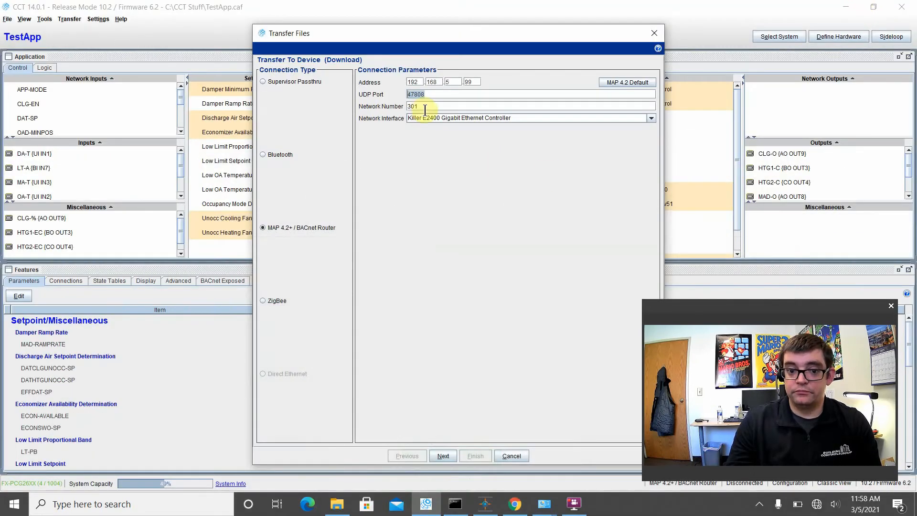
drag(425, 108, 405, 110)
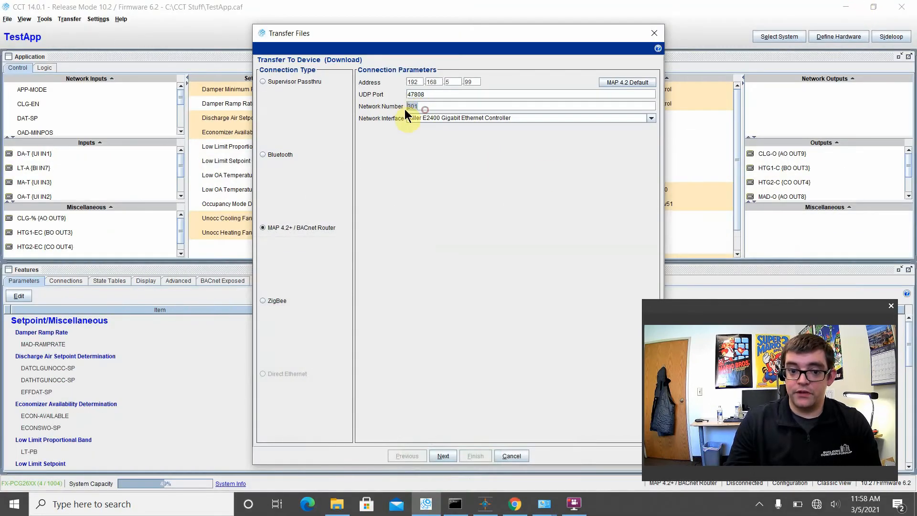
- Choose the Killer E2400 Gigabit Ethernet Controller as network interface and download the application to the TestApp device at address 4
click(486, 117)
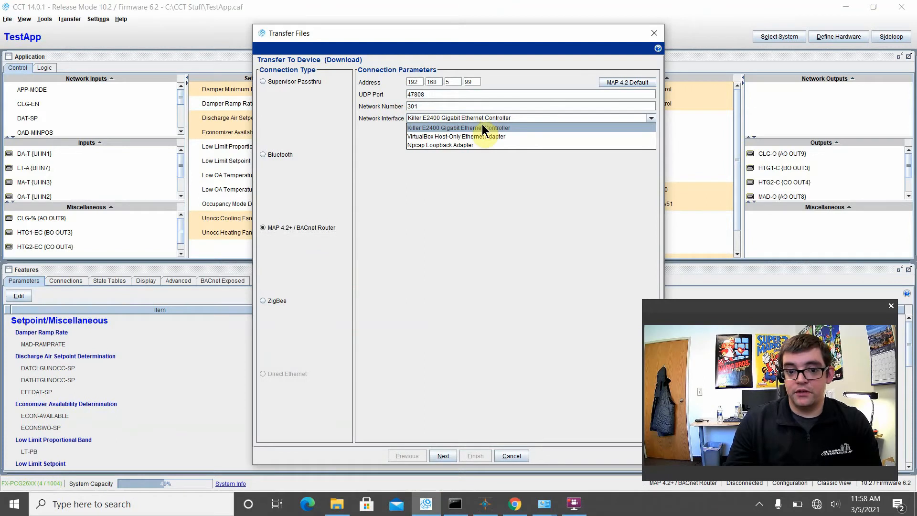
click(484, 127)
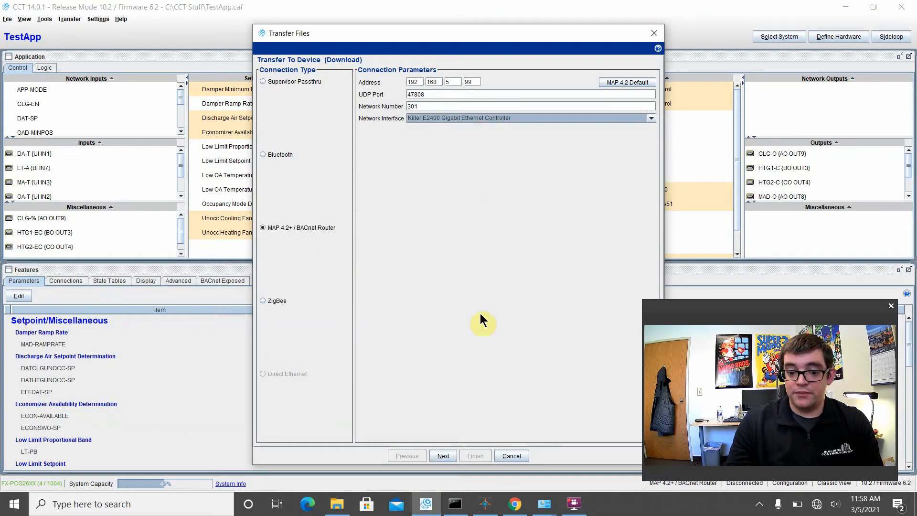
click(441, 457)
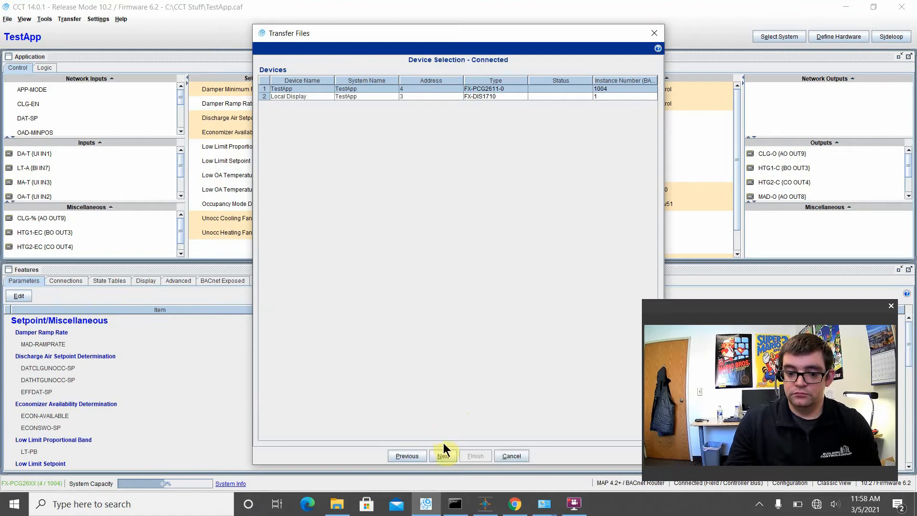
click(443, 456)
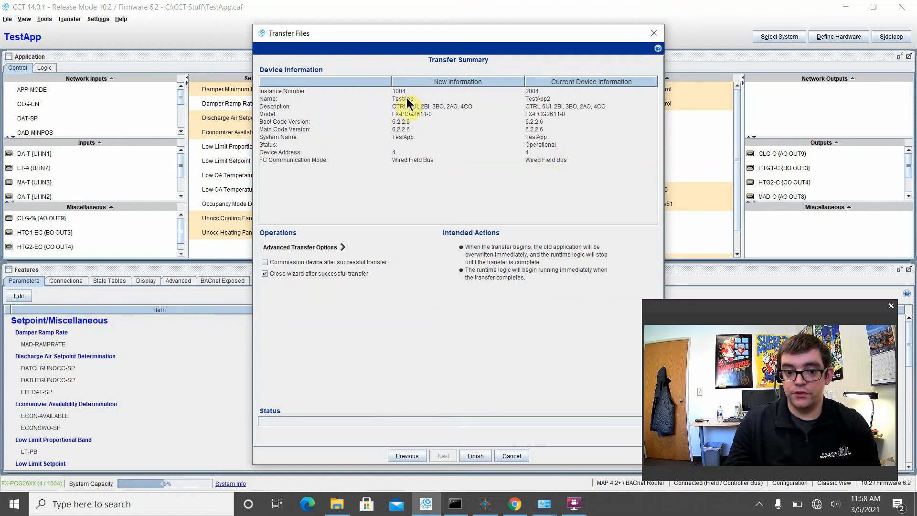
click(471, 458)
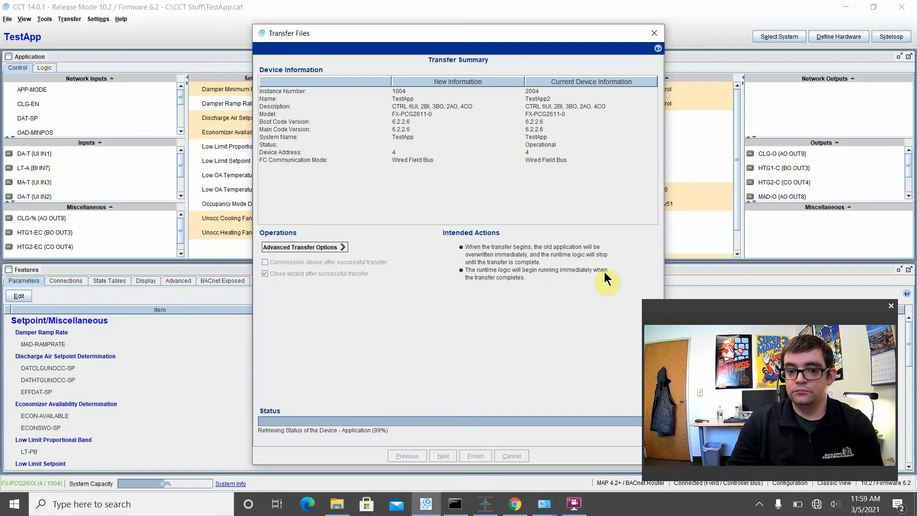
drag(359, 38, 344, 49)
click(575, 503)
click(344, 368)
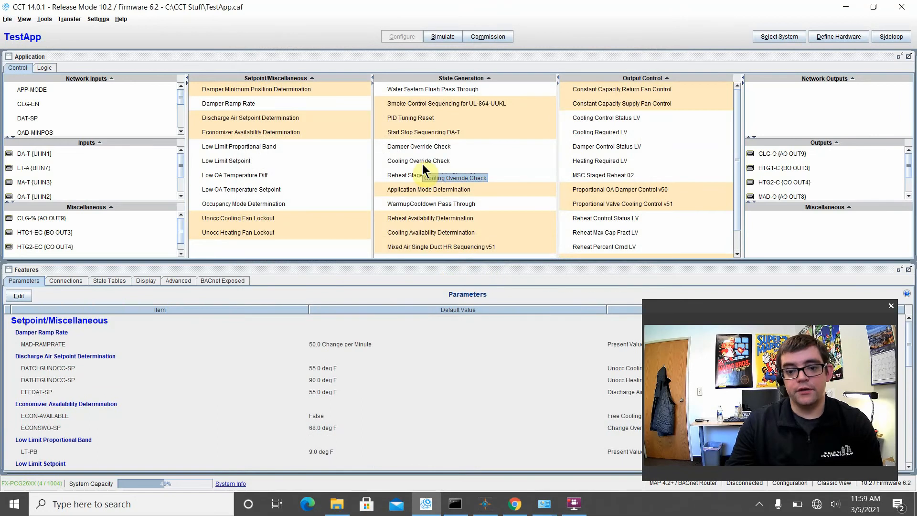
- Commission the TestApp controller with the current application through the MAP 4.2+ / BACnet Router connection
click(71, 19)
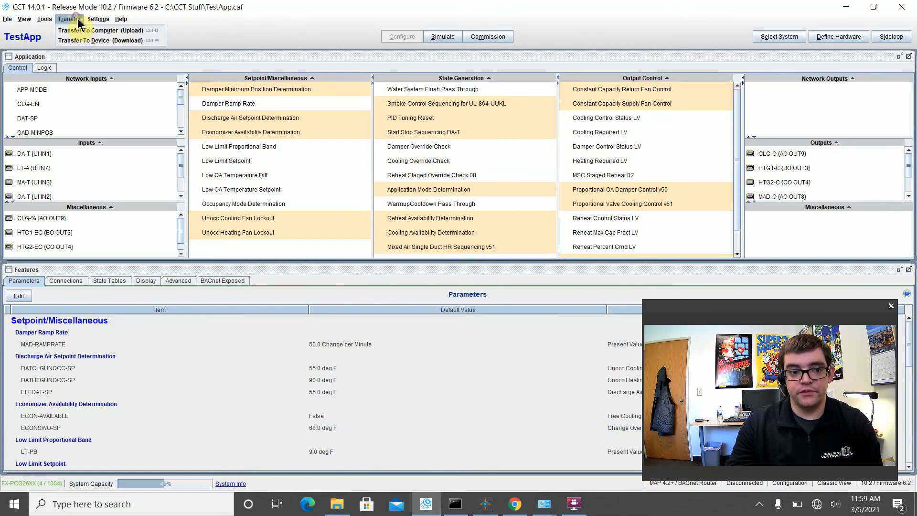
click(421, 71)
click(500, 36)
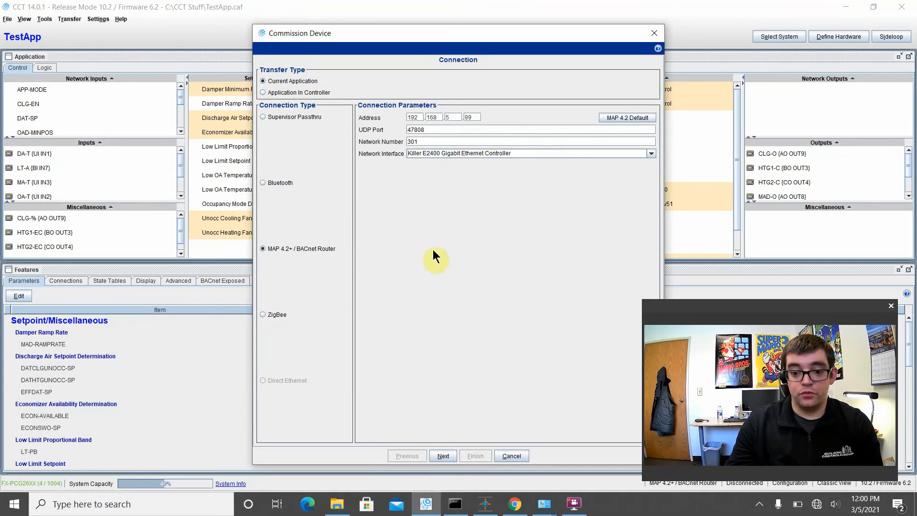
click(446, 451)
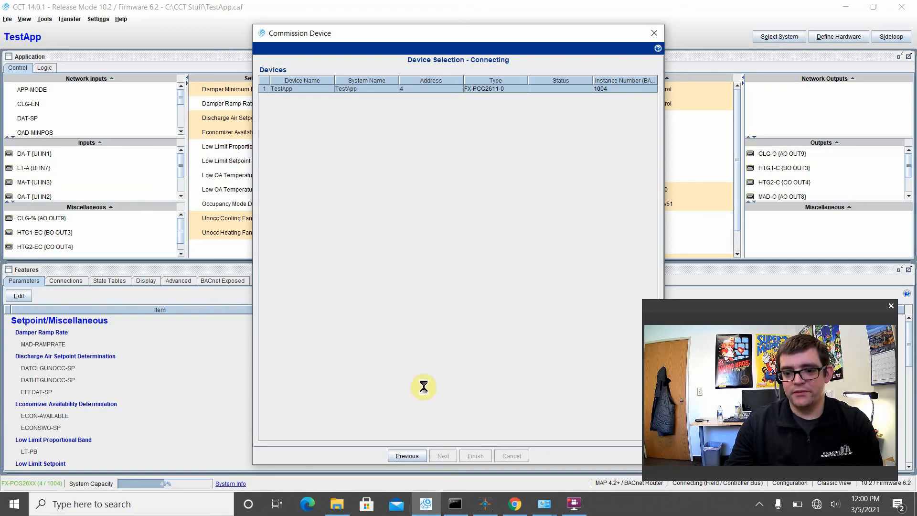
click(453, 459)
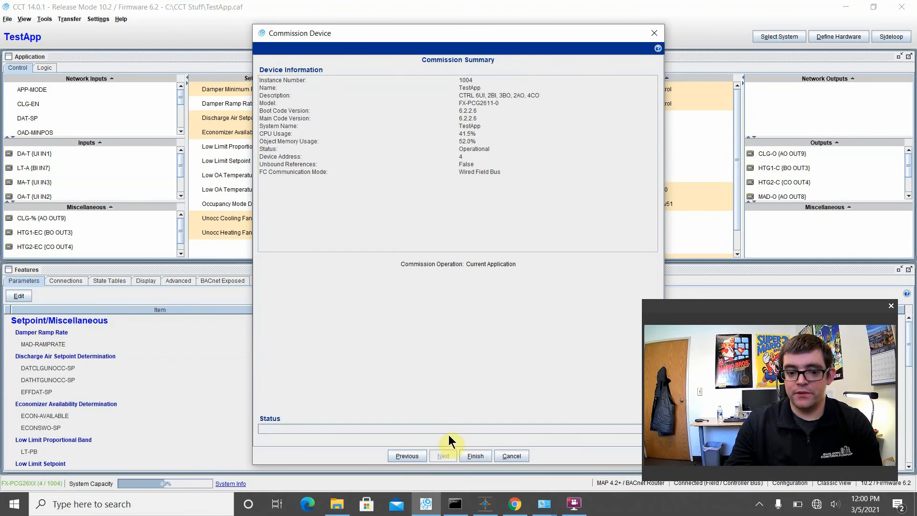
click(473, 456)
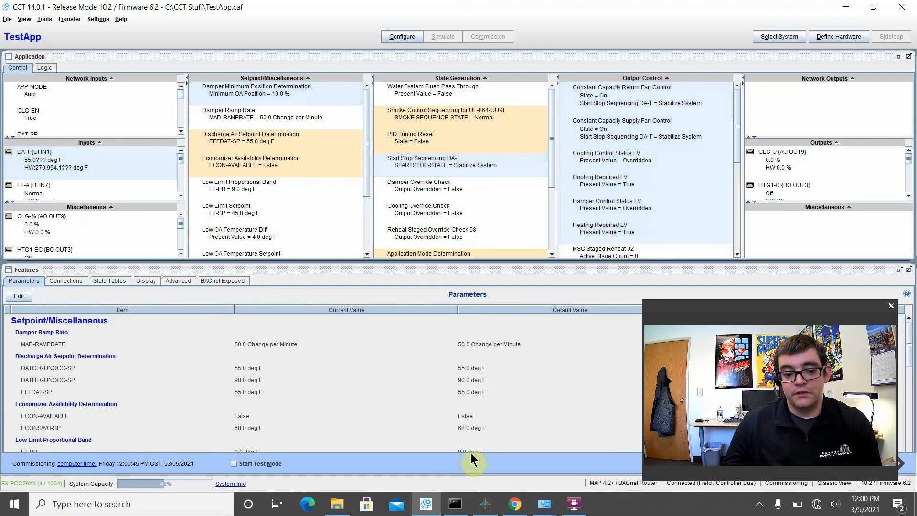
- Switch to Chrome and bring up the Building Controls Group website
click(515, 504)
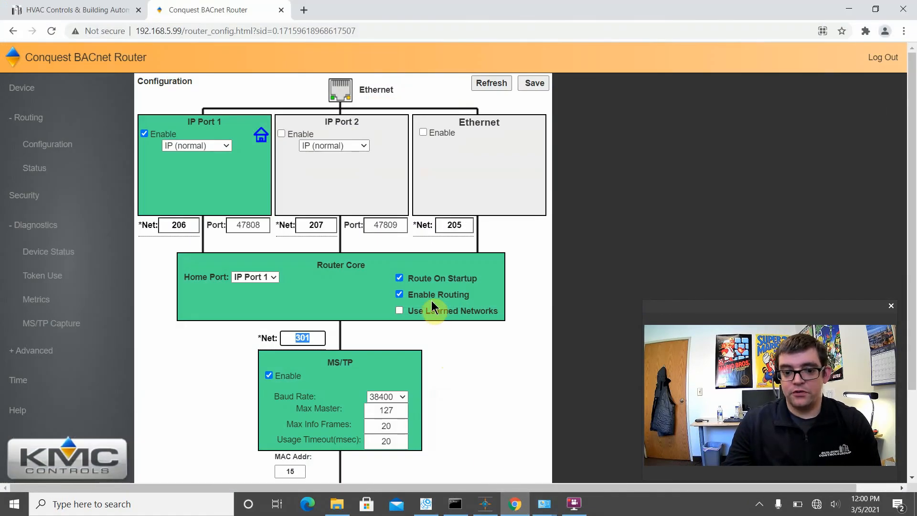
click(122, 11)
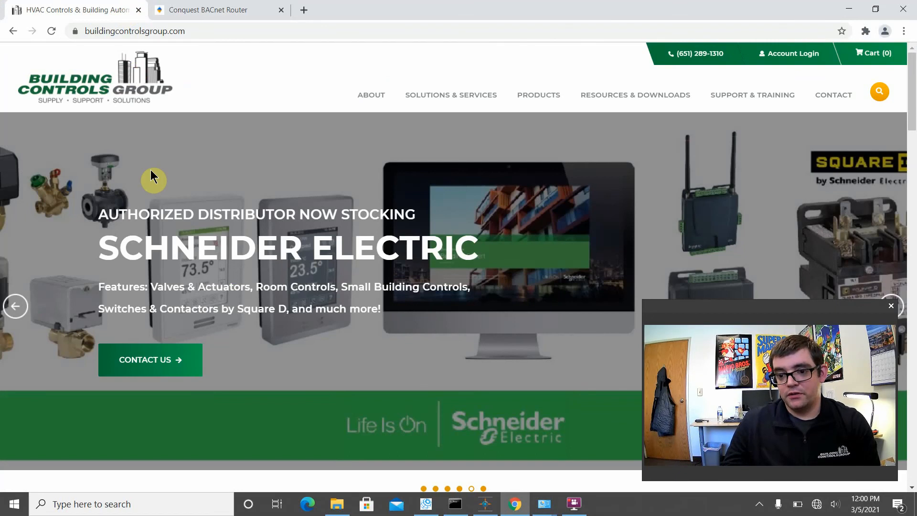